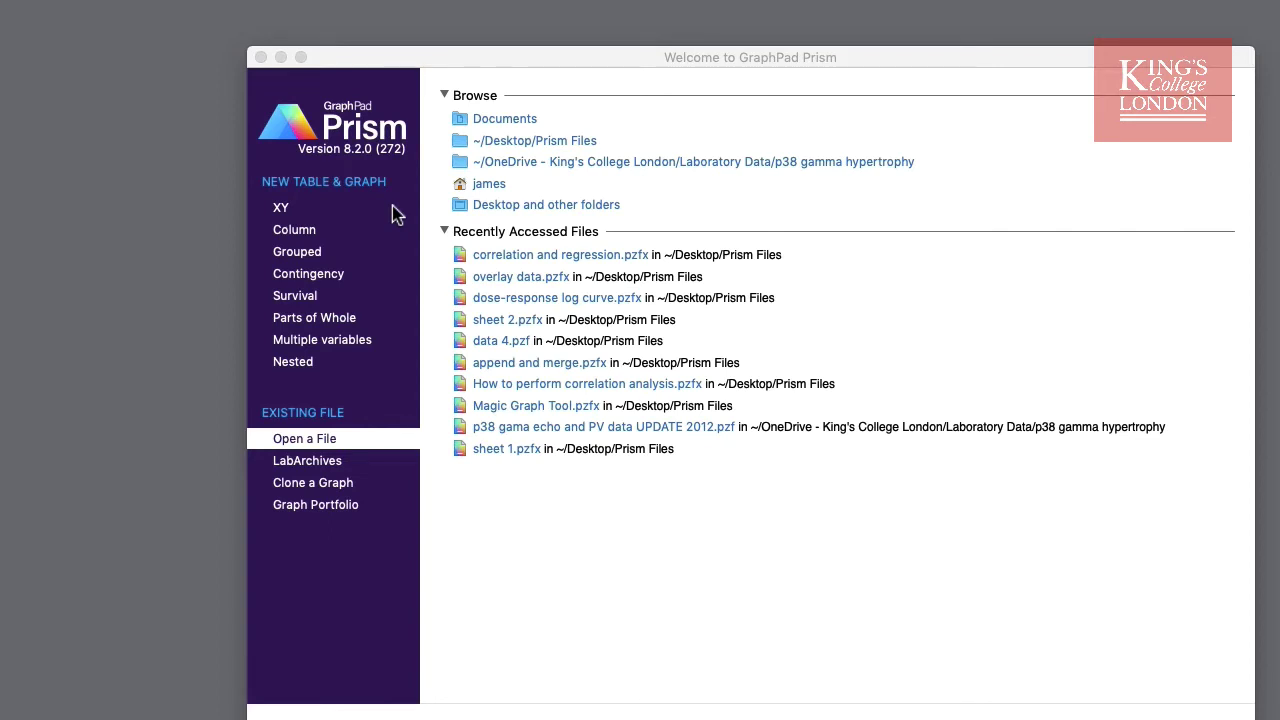
- Preview the new XY table options: numeric X values with one Y value per point
{"action": "left_click", "coordinate": [308, 209]}
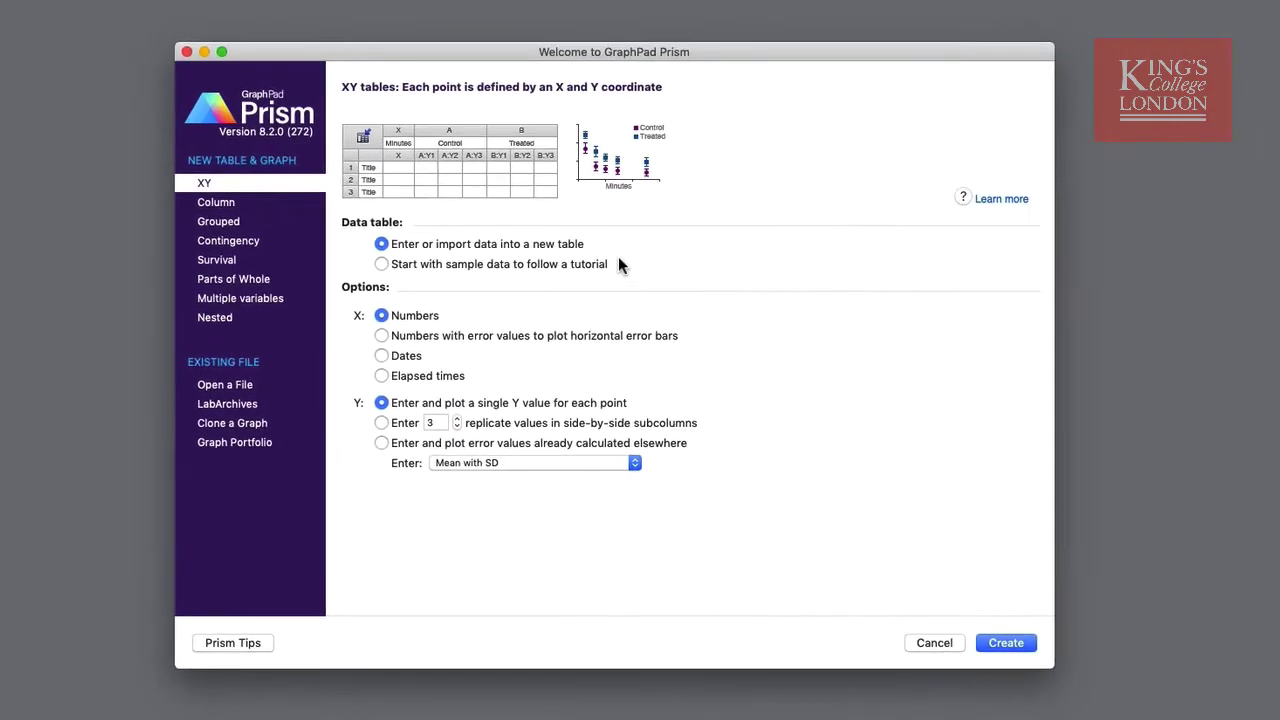
- Step through the Column, Grouped, Contingency, Survival, Parts of Whole, Multiple variables and Nested table options
{"action": "left_click", "coordinate": [266, 203]}
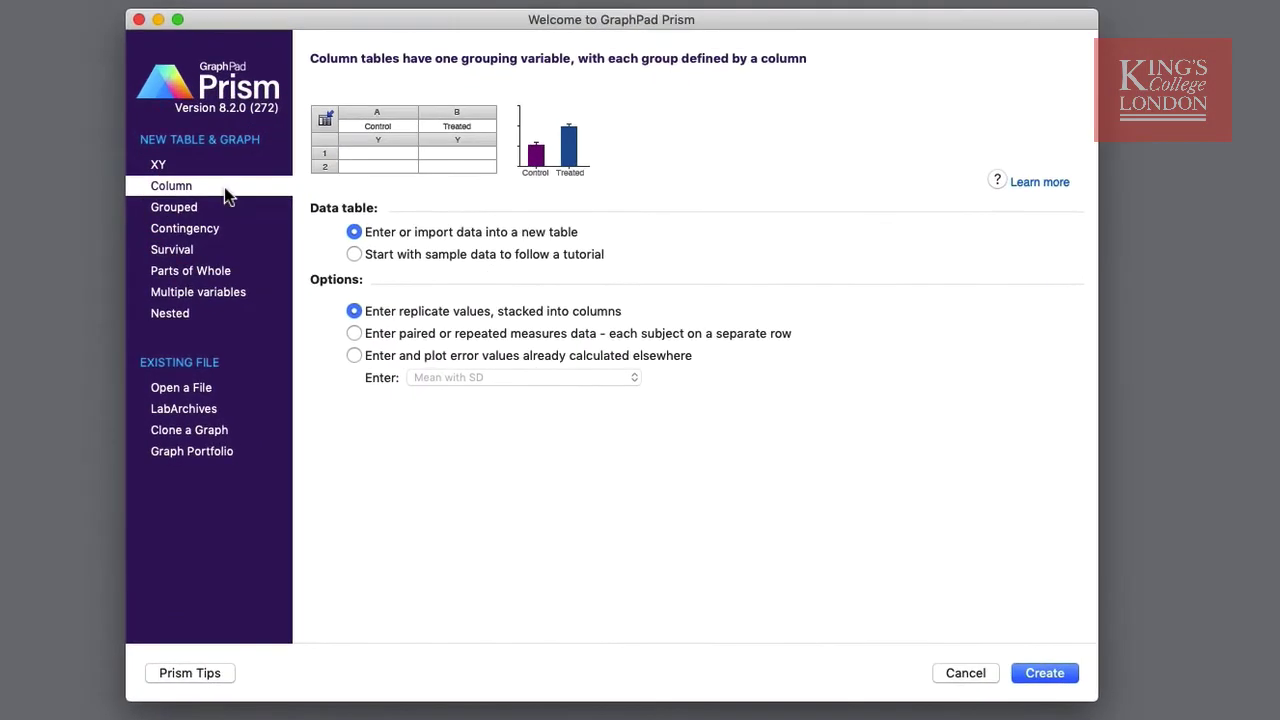
{"action": "left_click", "coordinate": [223, 206]}
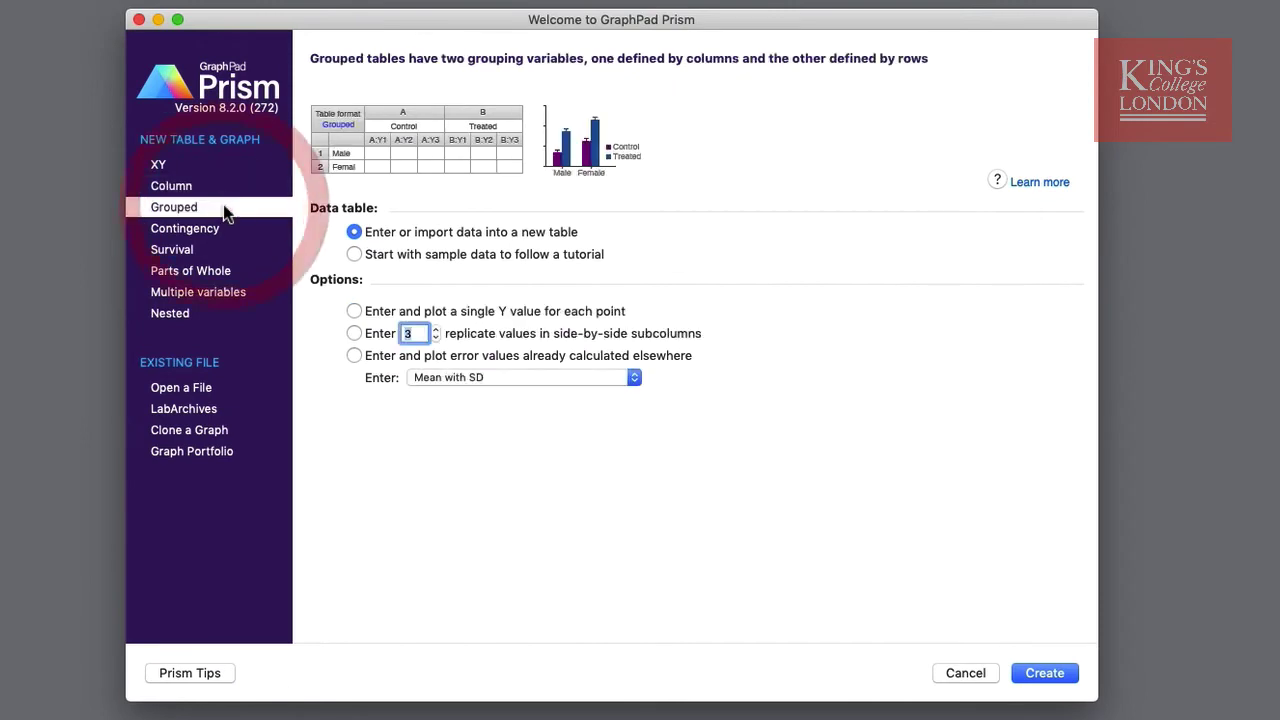
{"action": "left_click", "coordinate": [222, 238]}
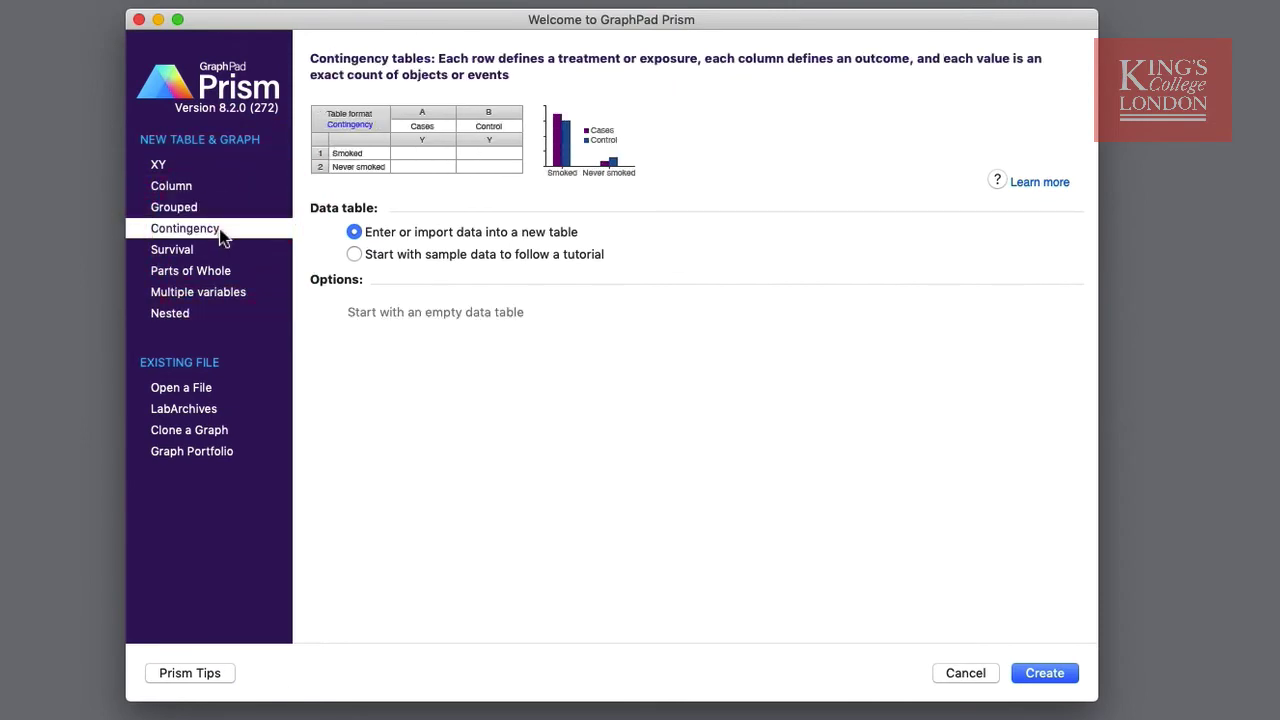
{"action": "left_click", "coordinate": [222, 252]}
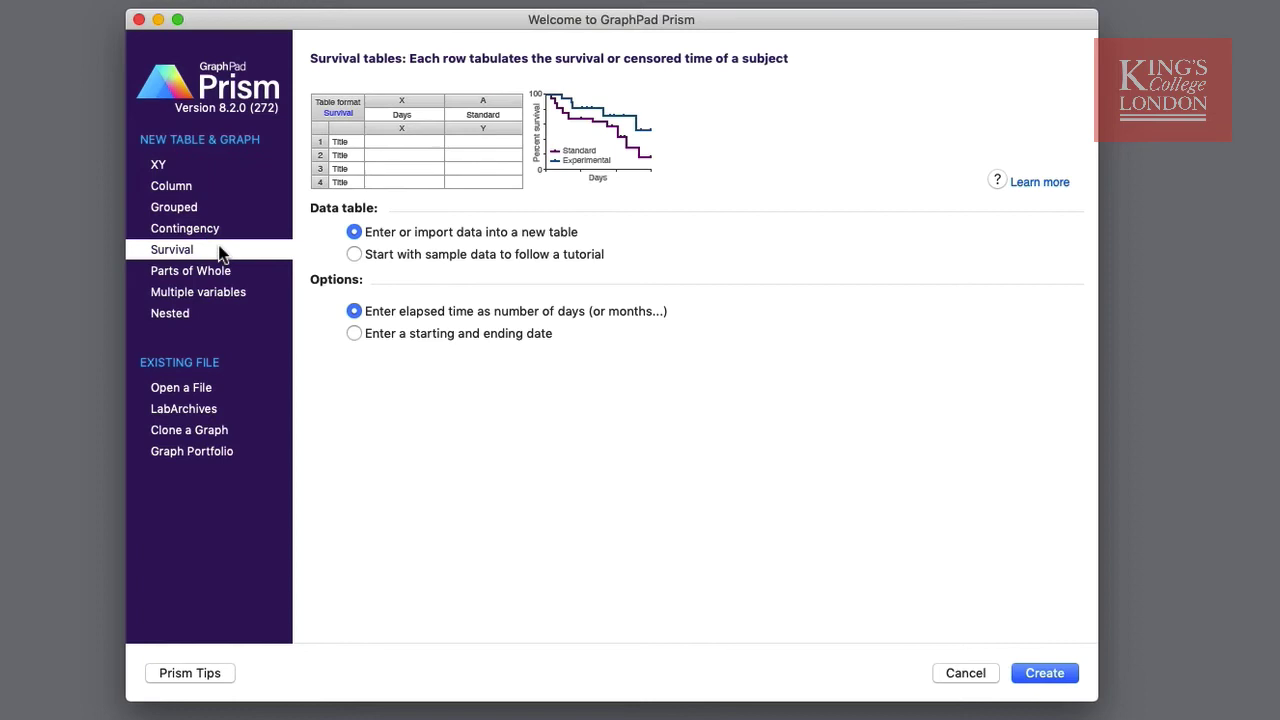
{"action": "left_click", "coordinate": [226, 278]}
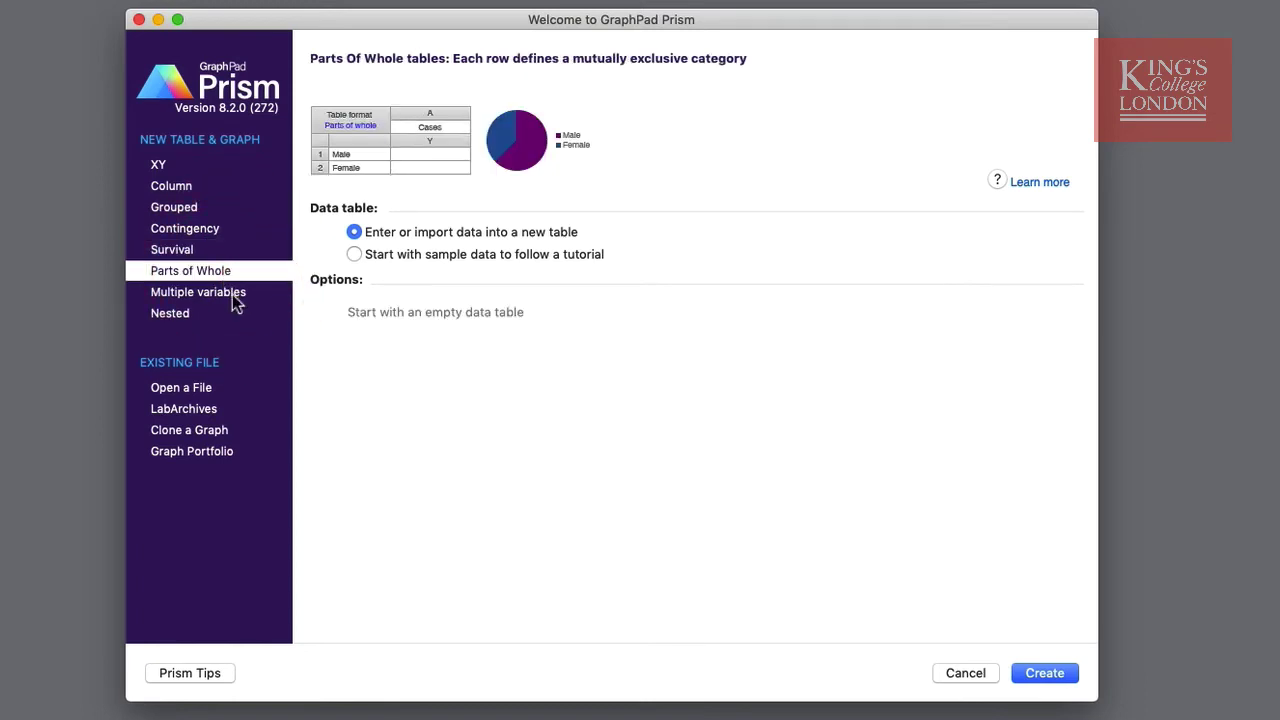
{"action": "left_click", "coordinate": [231, 292]}
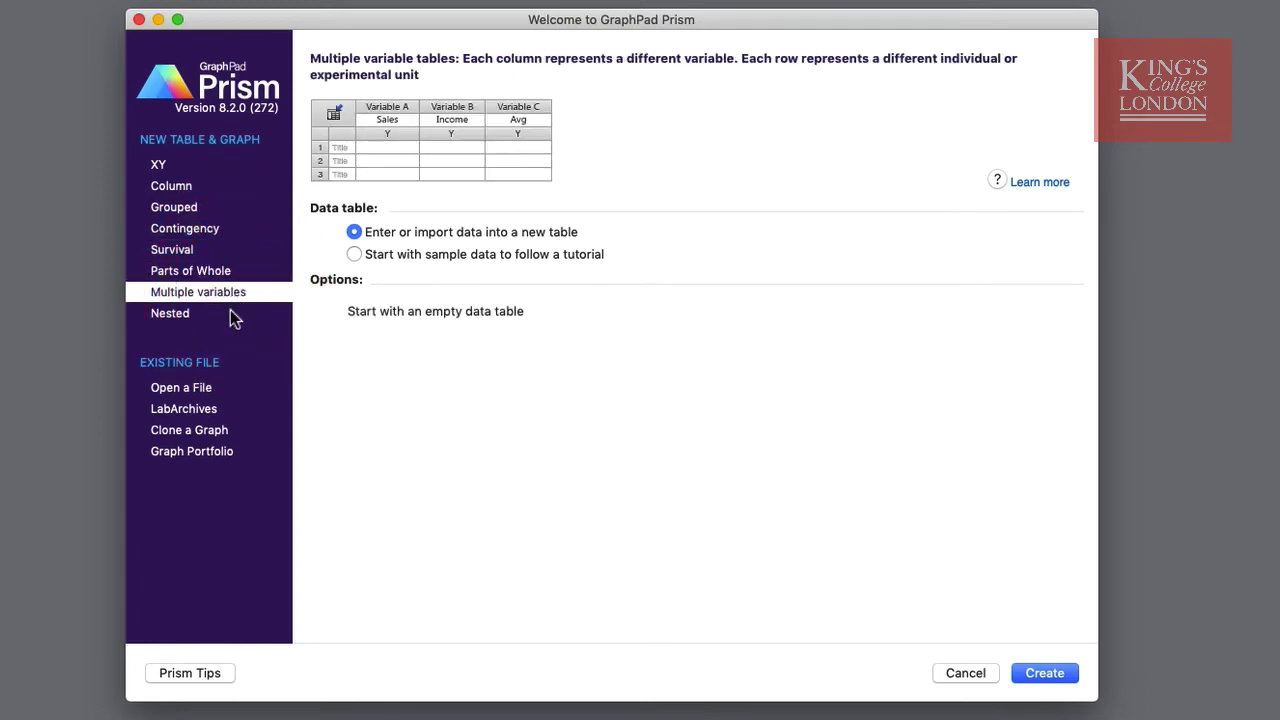
{"action": "left_click", "coordinate": [230, 314]}
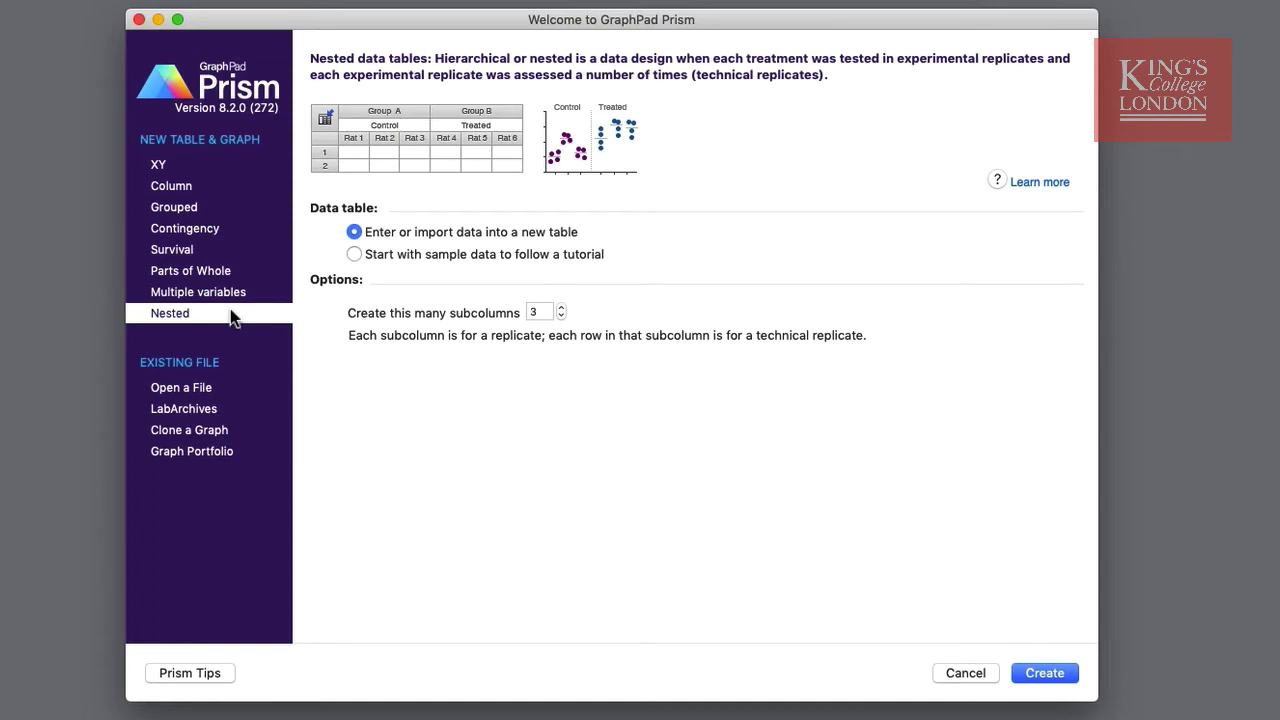
{"action": "key", "text": "Tab"}
- For a Grouped table, choose 'Enter replicate values' and set the subcolumn count to 7
{"action": "left_click", "coordinate": [207, 209]}
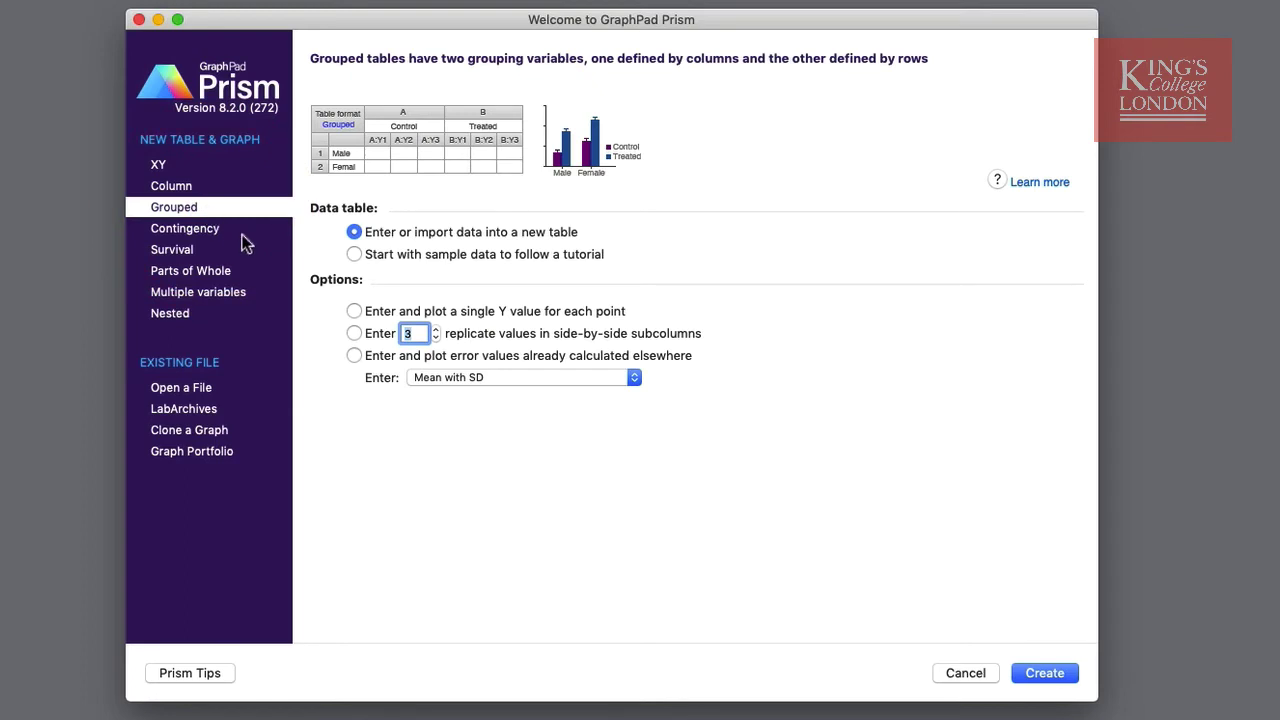
{"action": "left_click", "coordinate": [354, 334]}
{"action": "type", "text": "6"}
{"action": "left_click", "coordinate": [436, 333]}
{"action": "left_click", "coordinate": [436, 330]}
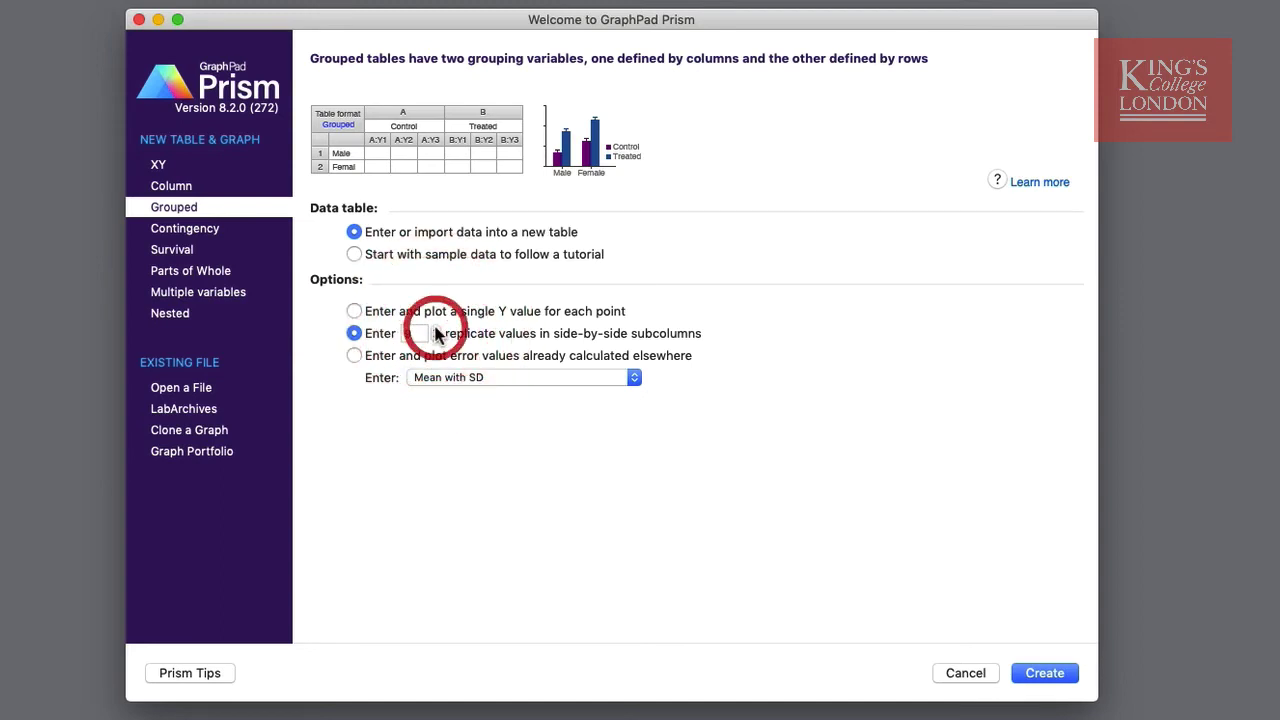
{"action": "left_click", "coordinate": [436, 335]}
- Choose to start the Grouped table from tutorial sample data
{"action": "left_click", "coordinate": [376, 257]}
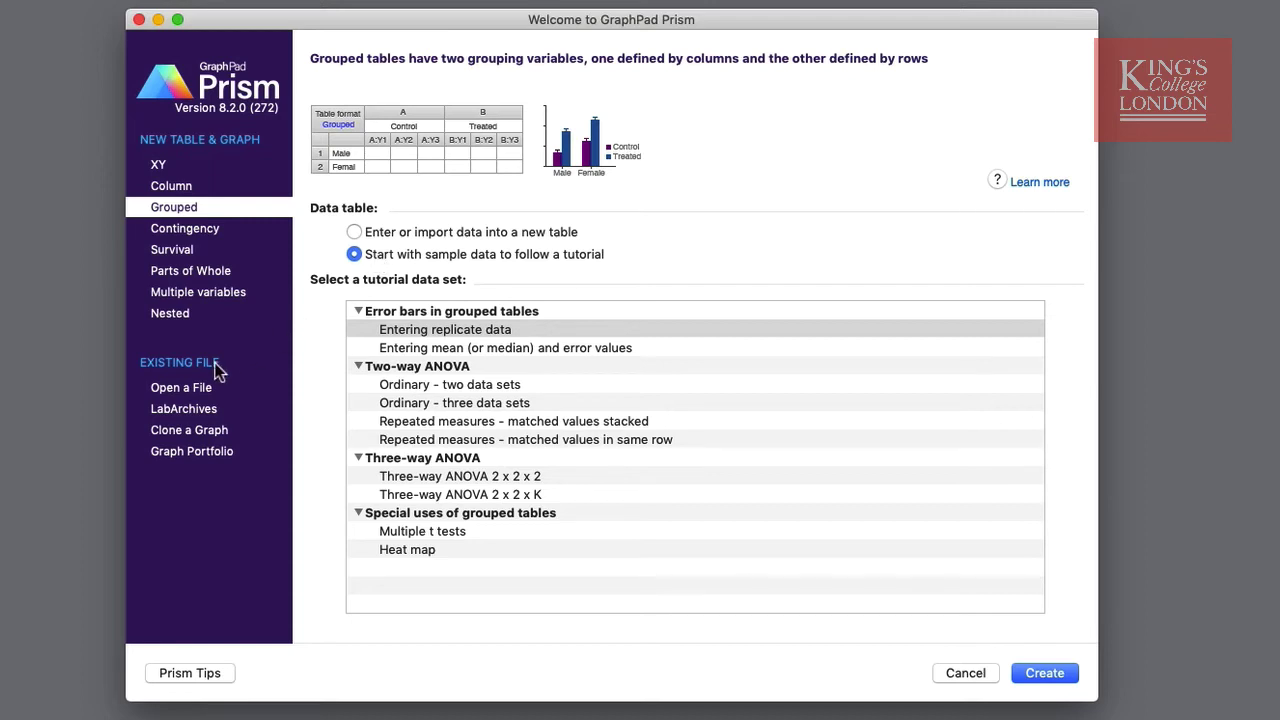
- Show the Open a File page with browse locations and recent .pzfx files
{"action": "left_click", "coordinate": [207, 389]}
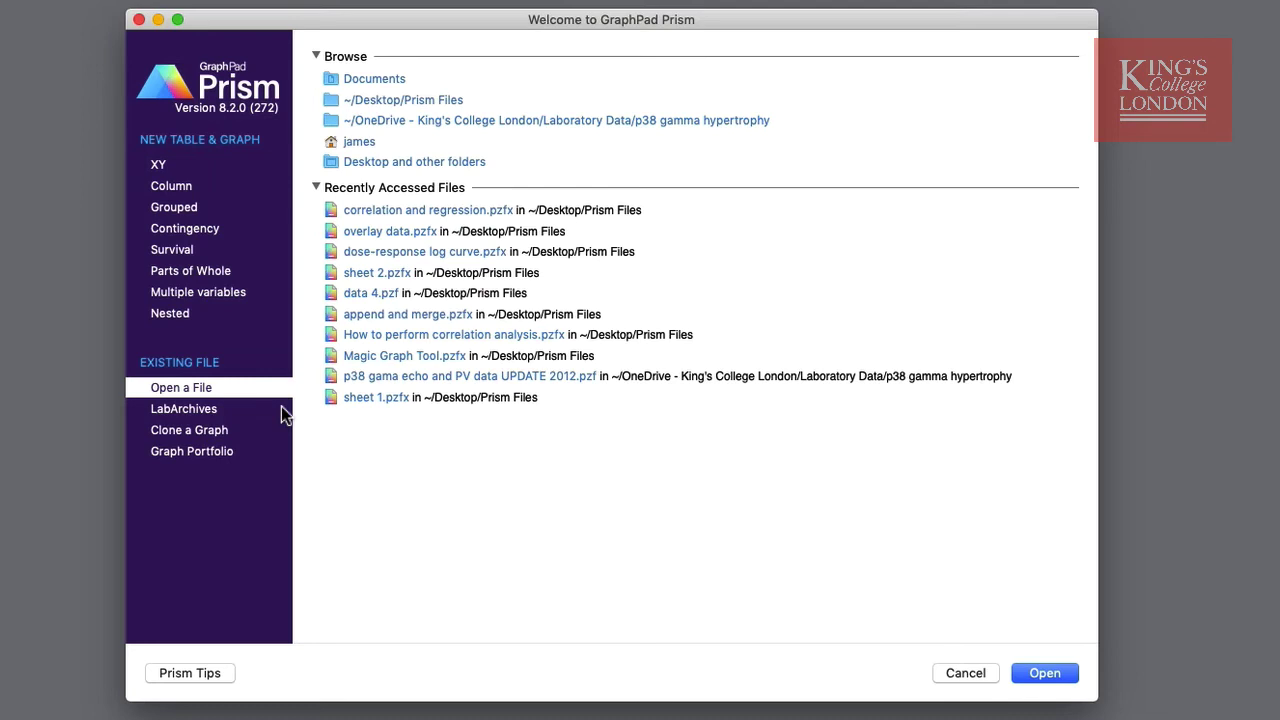
- Browse the notebook files stored in LabArchives
{"action": "left_click", "coordinate": [282, 411]}
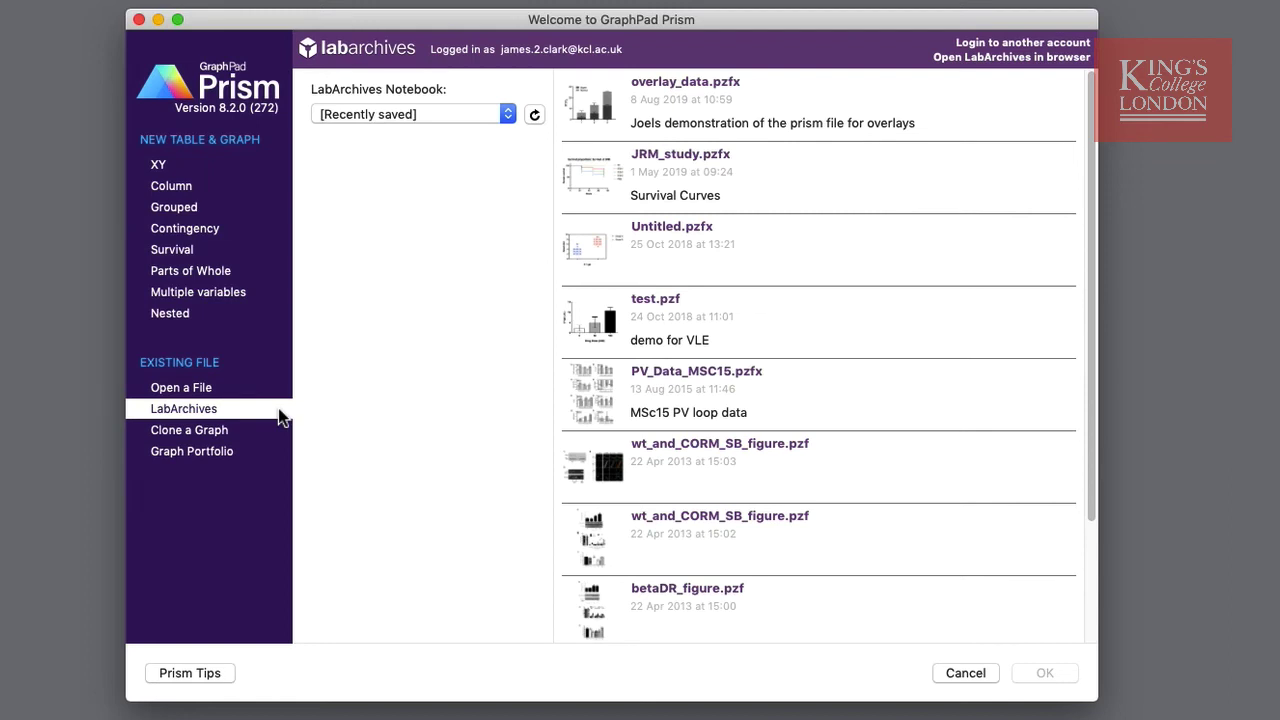
- Show the Clone a Graph page, which reports no open project files
{"action": "left_click", "coordinate": [279, 436]}
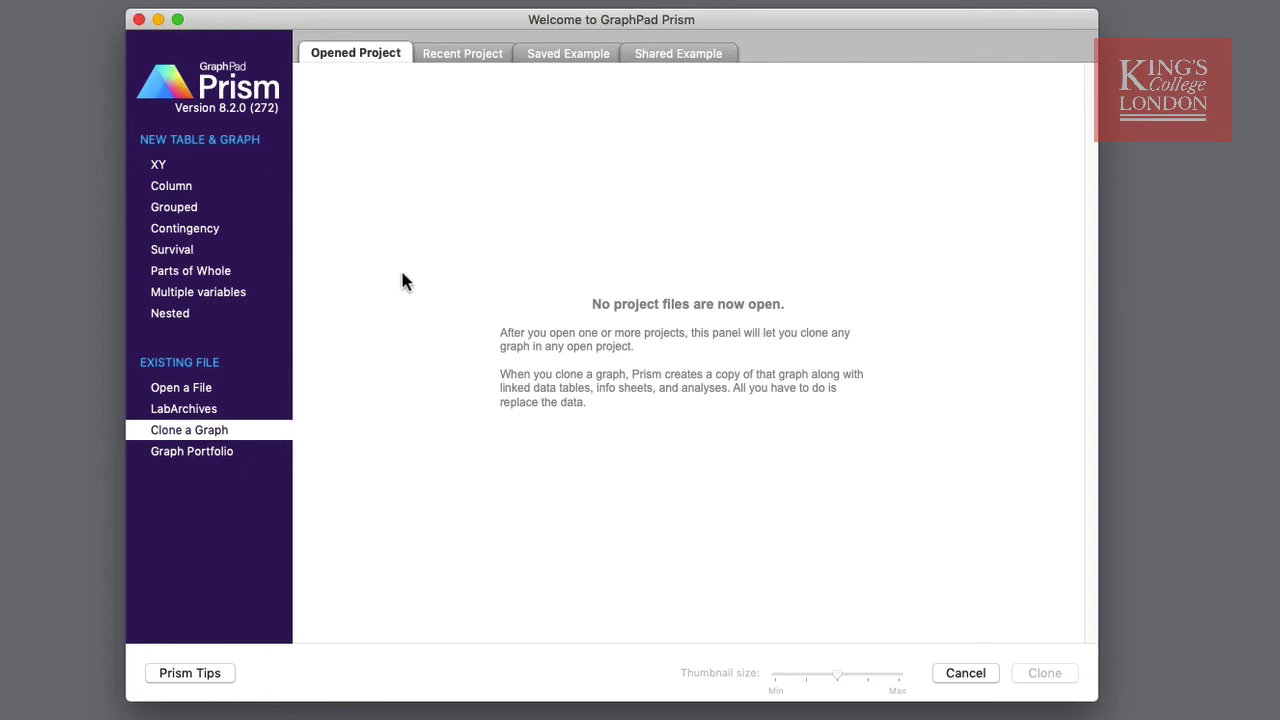
- Compare Recent Project and Saved Example graphs, then pick the ESV - week 12 bar graph to clone
{"action": "left_click", "coordinate": [486, 57]}
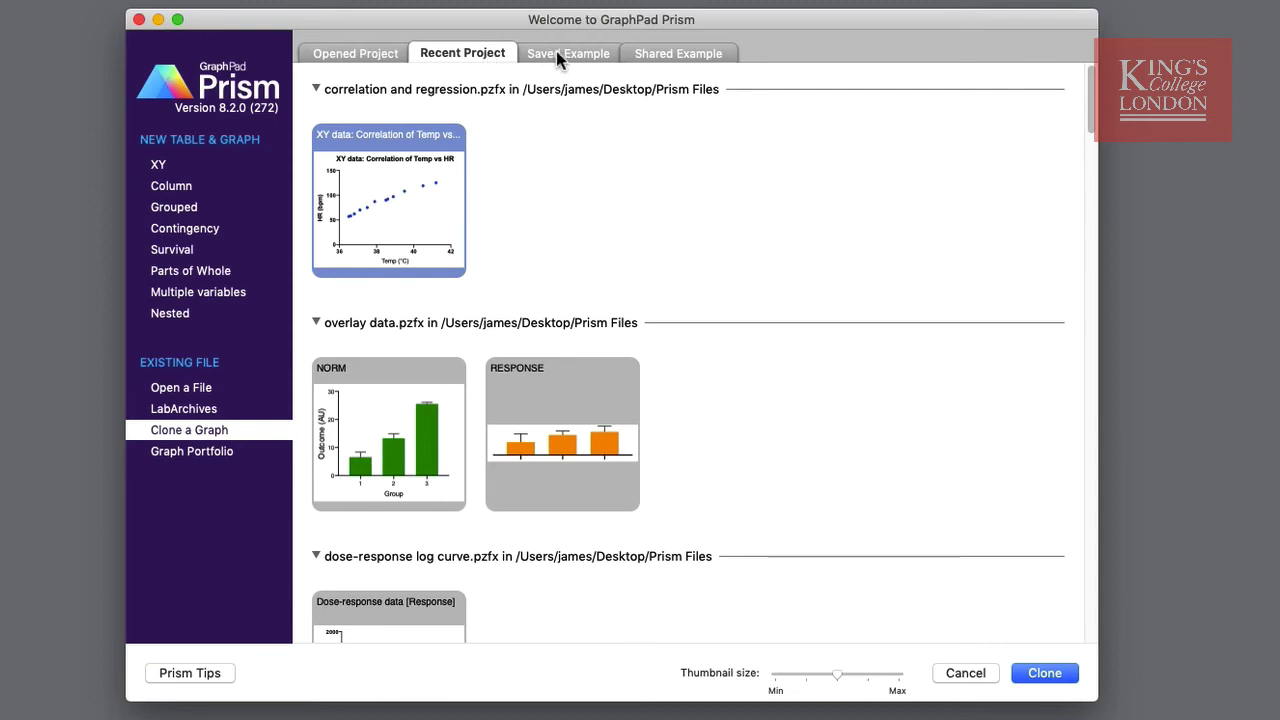
{"action": "left_click", "coordinate": [556, 51]}
{"action": "left_click", "coordinate": [505, 55]}
{"action": "left_click", "coordinate": [563, 54]}
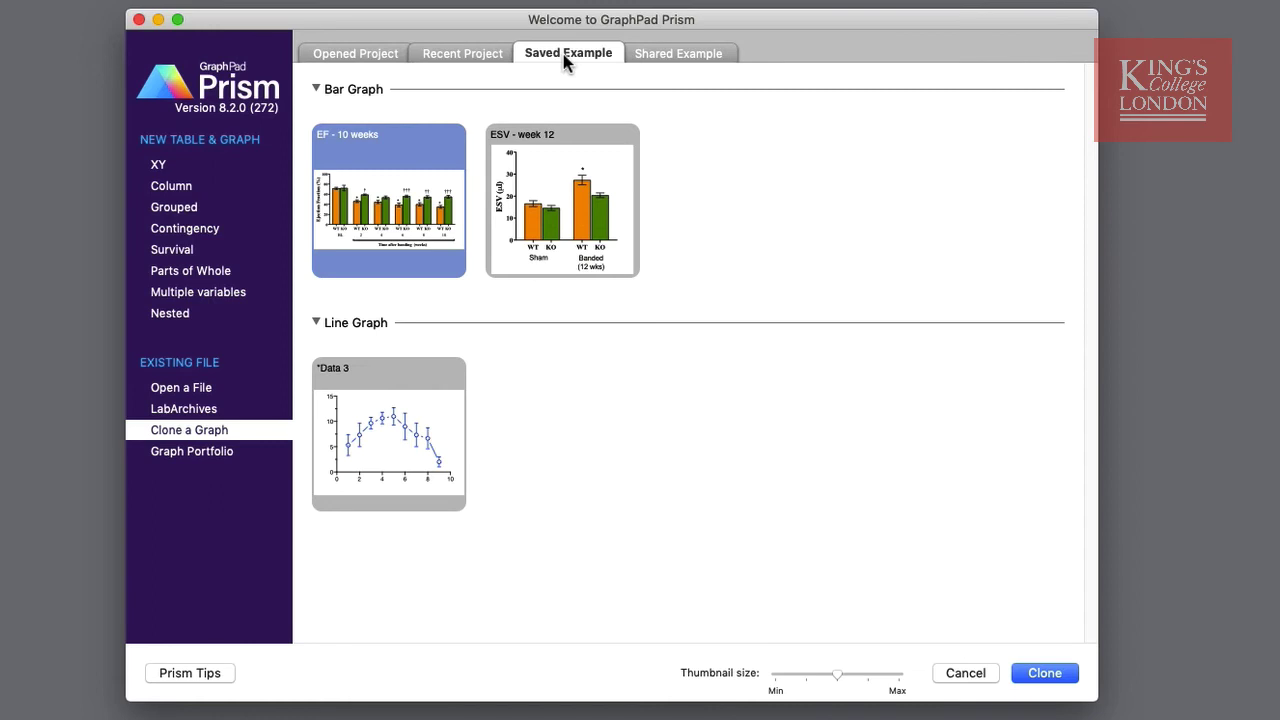
{"action": "left_click", "coordinate": [739, 193]}
{"action": "left_click", "coordinate": [605, 206]}
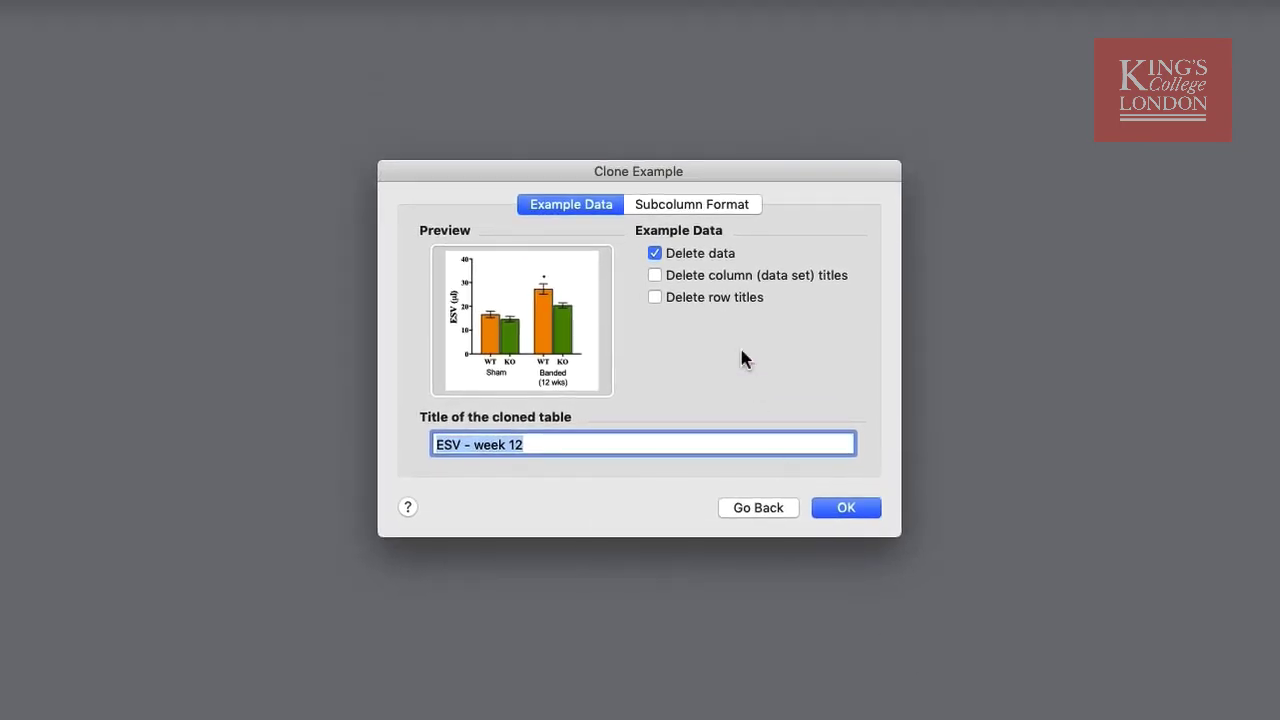
- Check the clone's Subcolumn Format and Example Data settings, then go back without cloning
{"action": "left_click", "coordinate": [702, 205]}
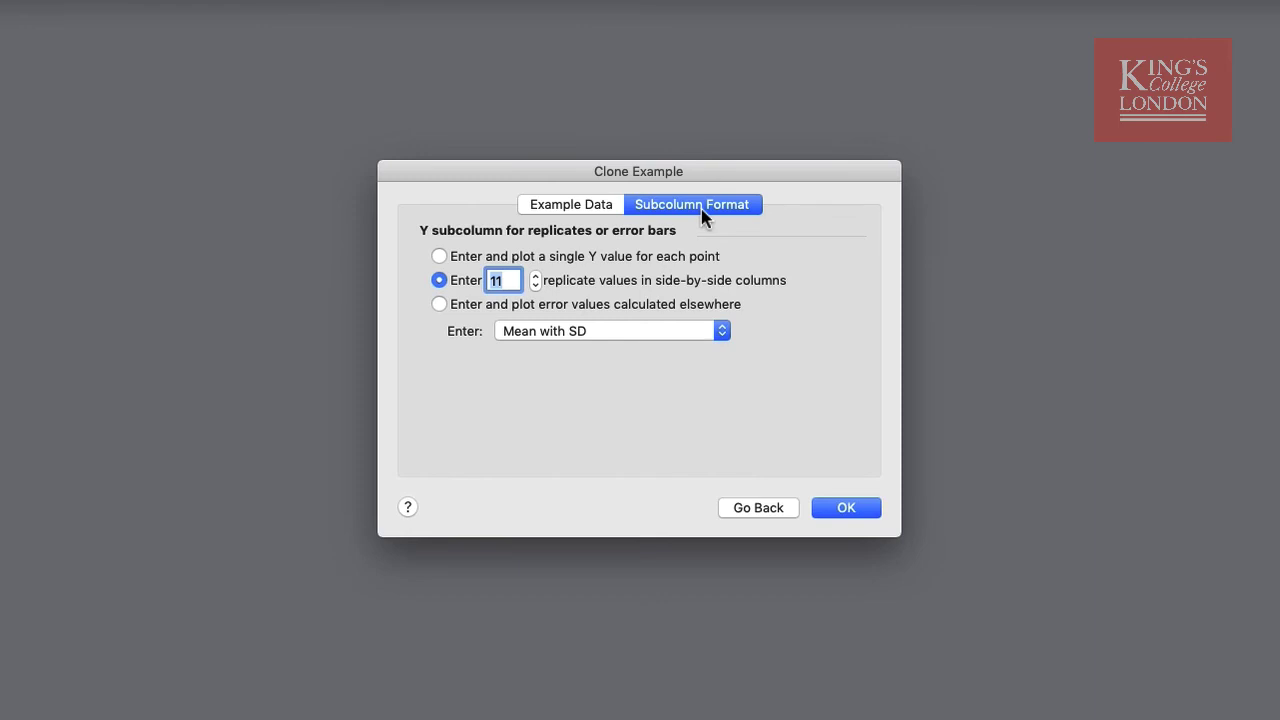
{"action": "left_click", "coordinate": [583, 206]}
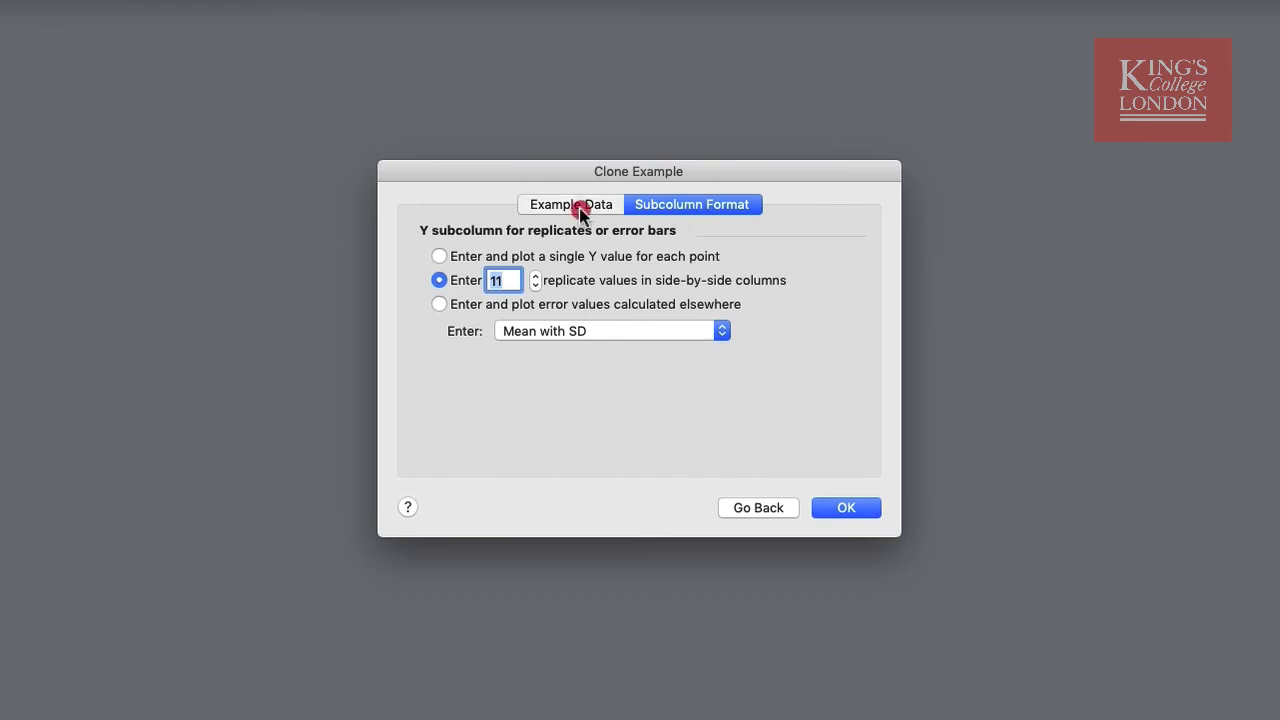
{"action": "left_click", "coordinate": [760, 508]}
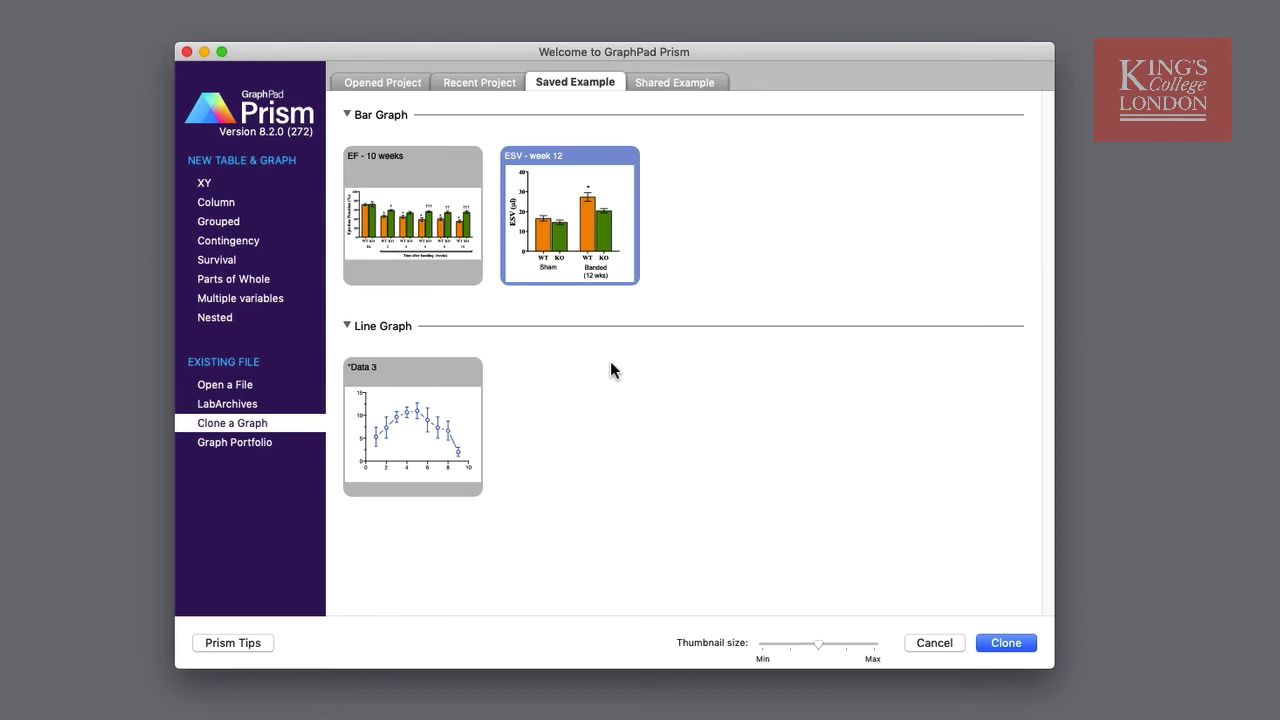
- Browse the Graph Portfolio from Discontinuous lines through Rainbow scatter and Box and whiskers to Before-after
{"action": "left_click", "coordinate": [288, 450]}
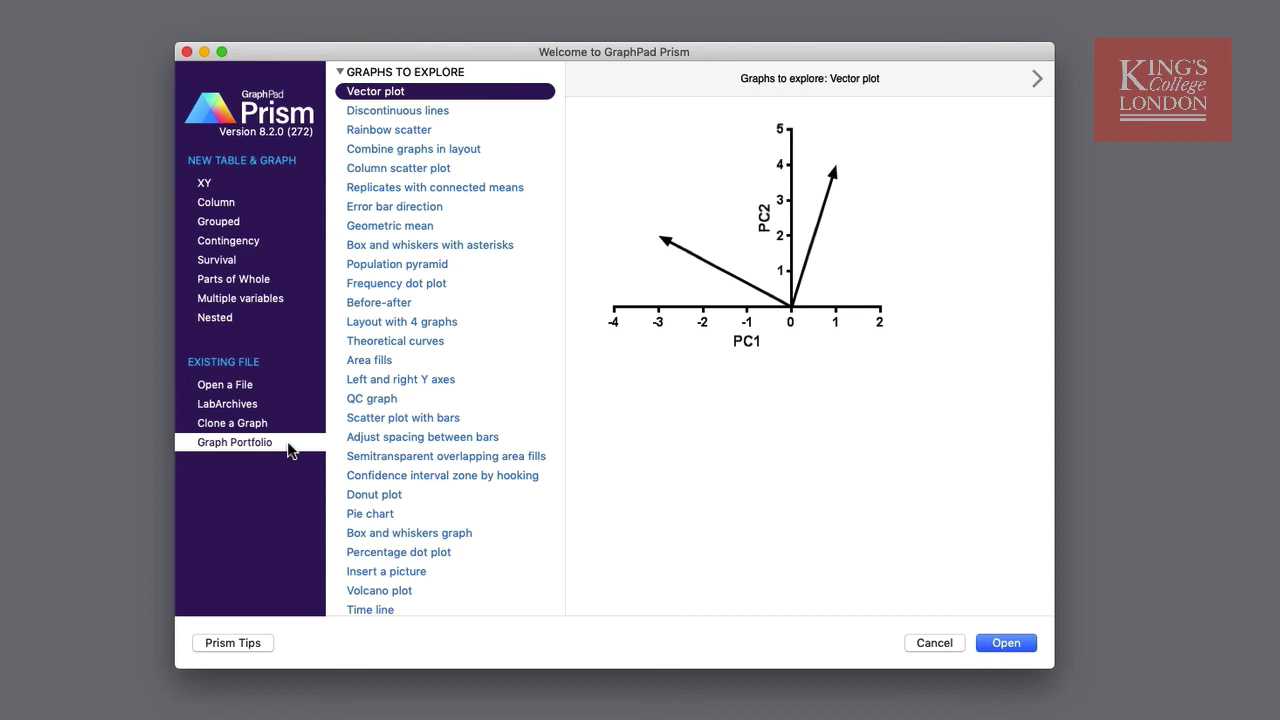
{"action": "left_click", "coordinate": [436, 113]}
{"action": "key", "text": "Down"}
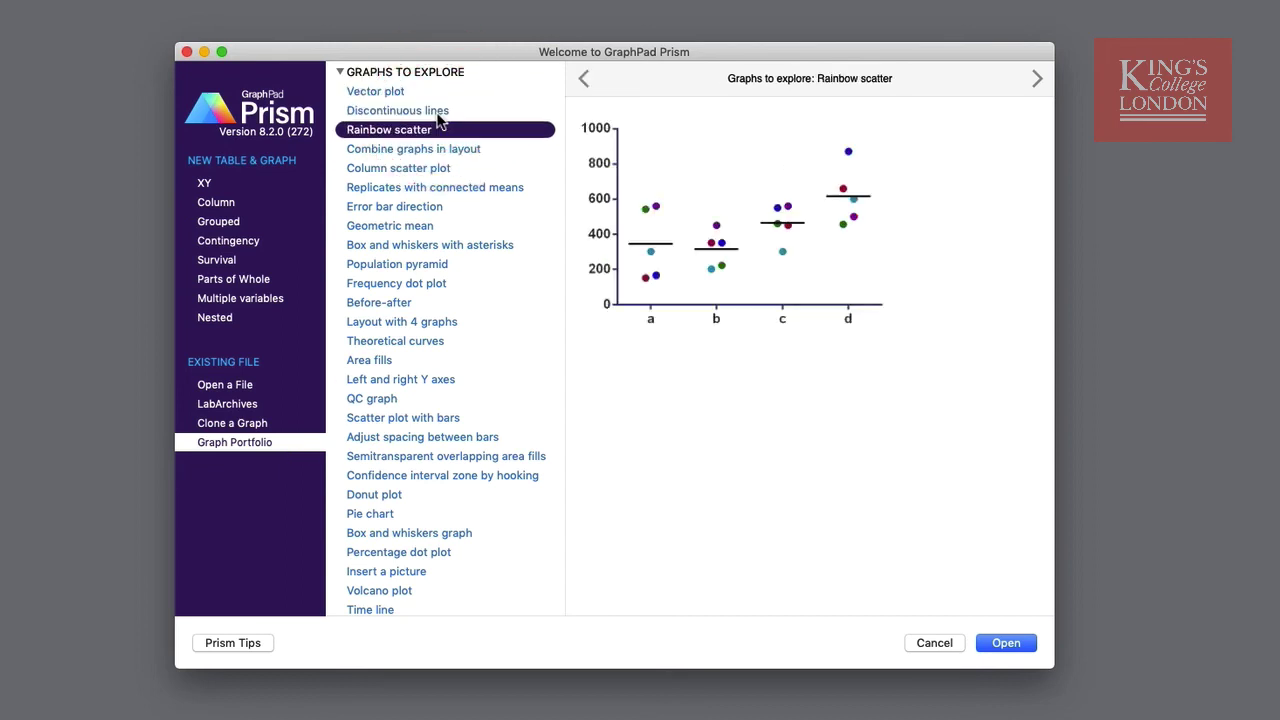
{"action": "key", "text": "Down"}
{"action": "key", "text": "Down"}
{"action": "key", "text": "Down"}
{"action": "key", "text": "Down"}
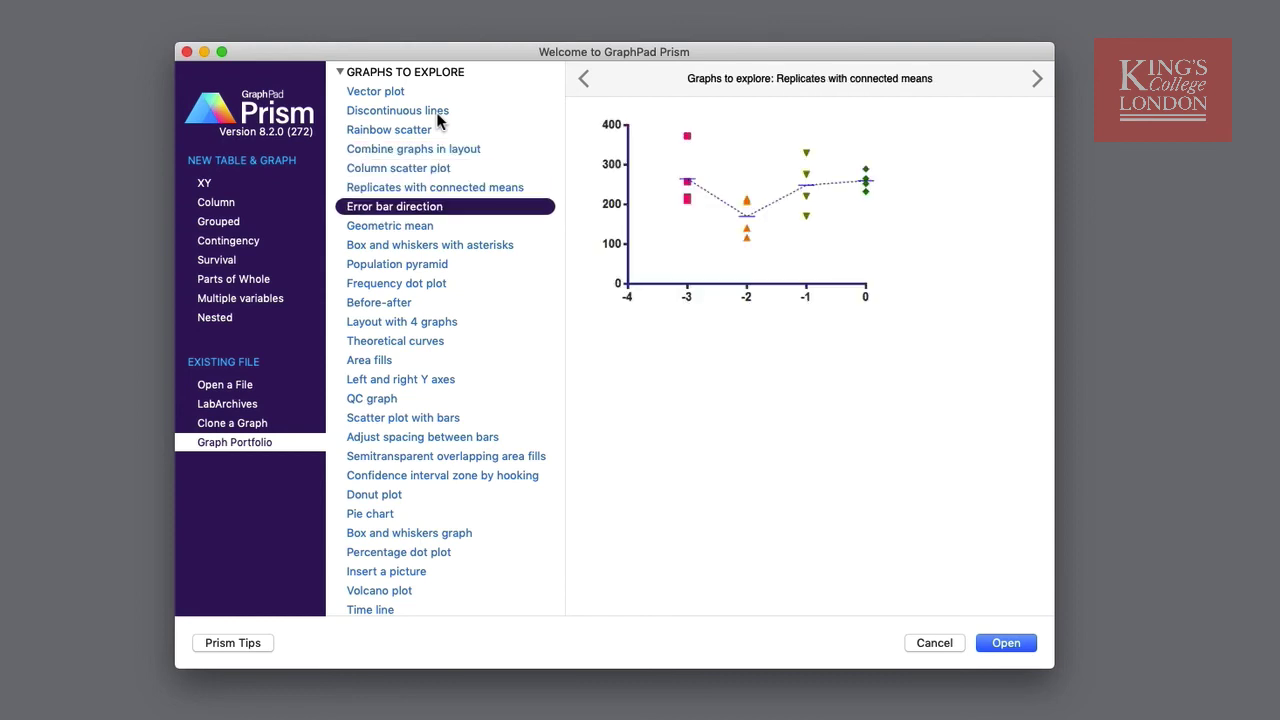
{"action": "key", "text": "Down"}
{"action": "key", "text": "Down"}
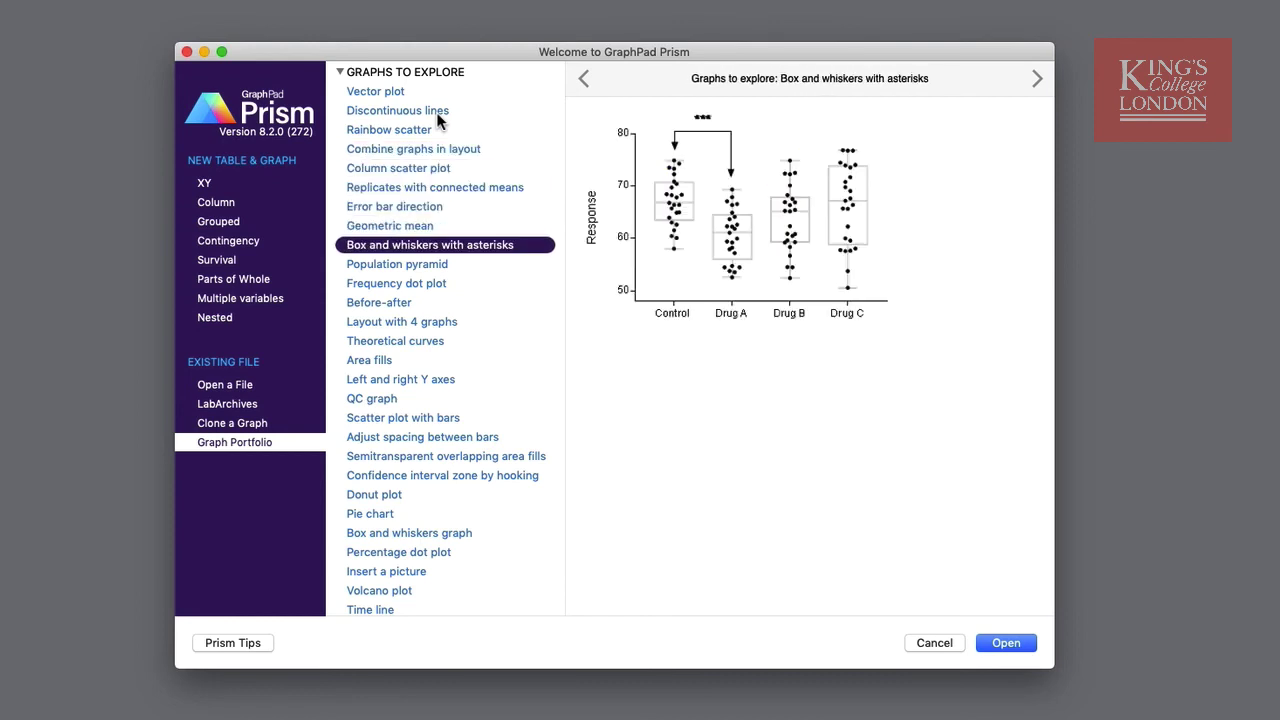
{"action": "key", "text": "Down"}
{"action": "key", "text": "Down"}
{"action": "key", "text": "Down"}
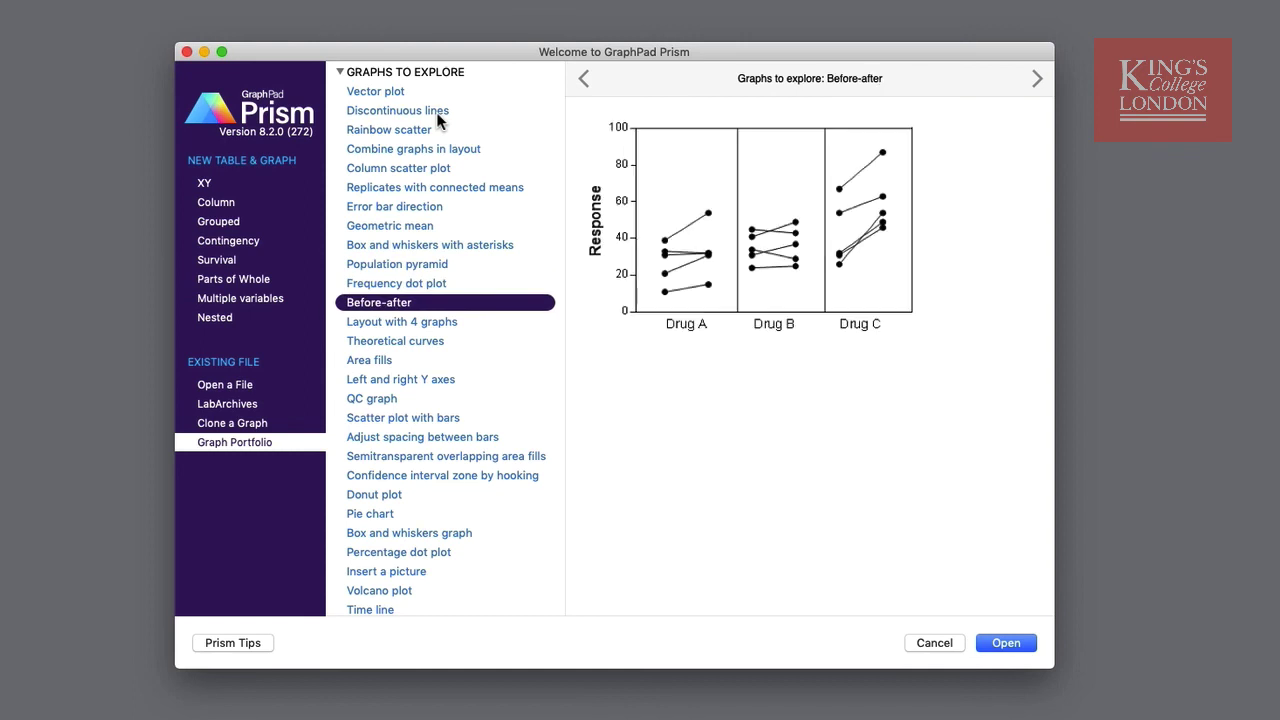